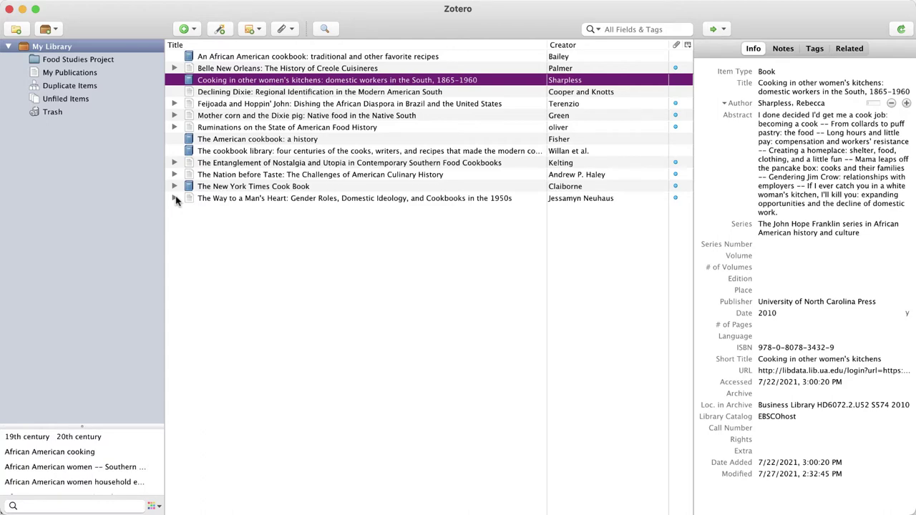
Open the bibliography dialog for all 13 items with MLA 8th edition and Copy to Clipboard
{"action": "left_click", "coordinate": [176, 200]}
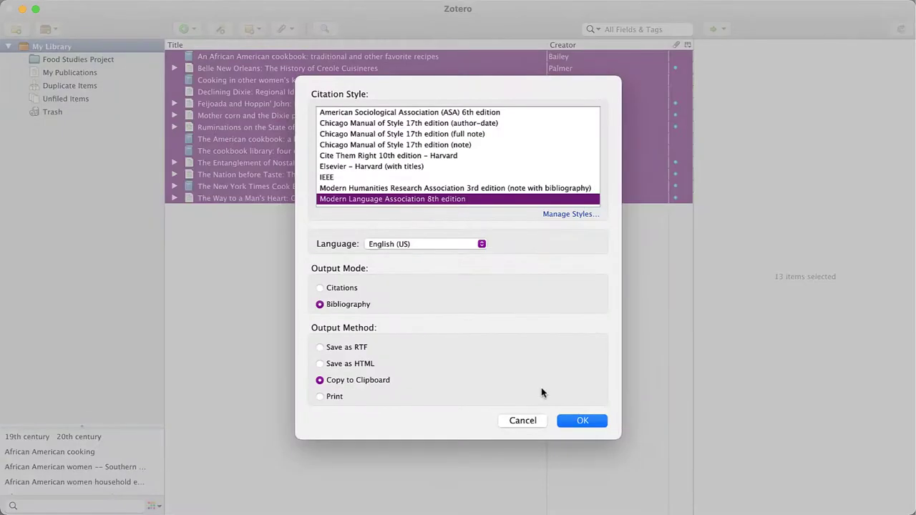
Copy the MLA 8th edition bibliography to the clipboard and bring up the New Item type list
{"action": "left_click", "coordinate": [585, 419]}
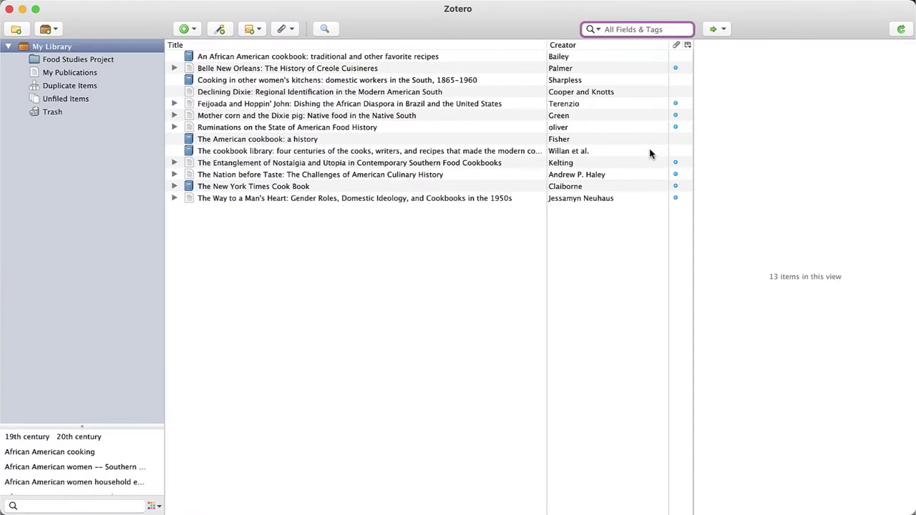
{"action": "type", "text": "wo"}
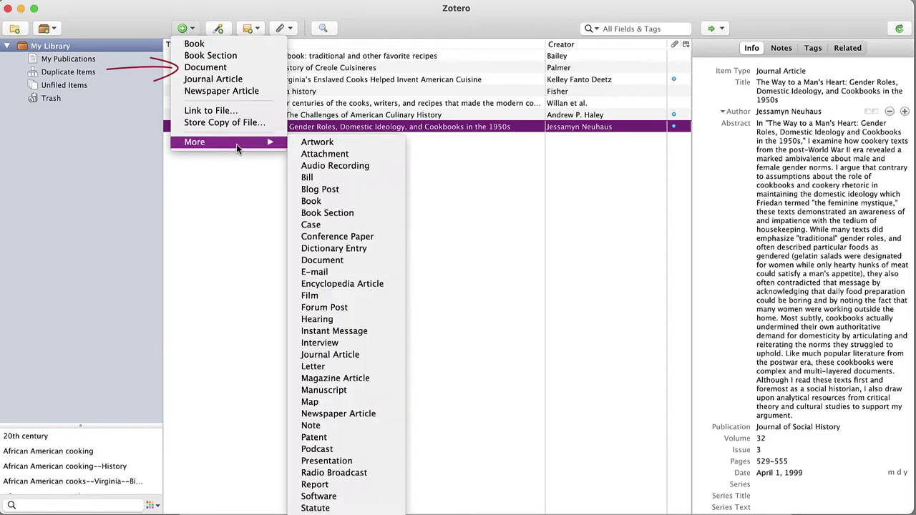
Create a new Book titled 'The New York Times Cook Book' with author Claiborne
{"action": "mouse_move", "coordinate": [236, 144]}
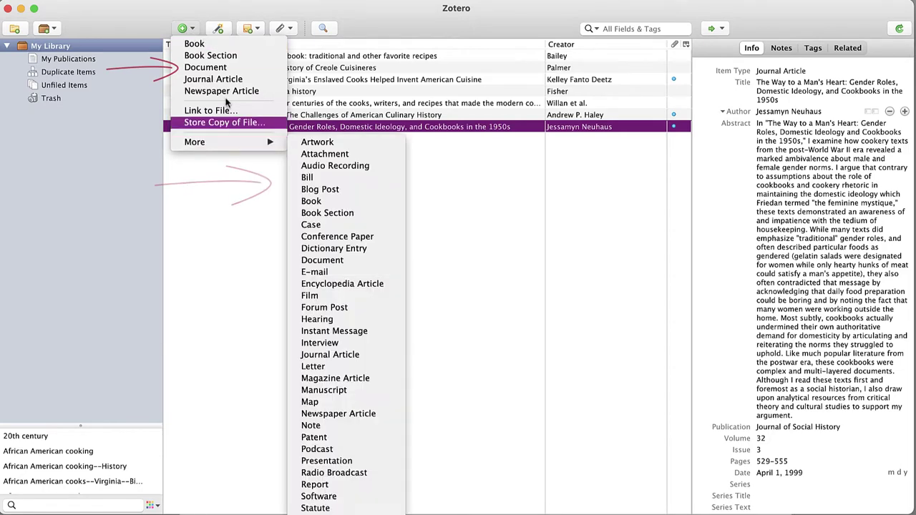
{"action": "left_click", "coordinate": [229, 45]}
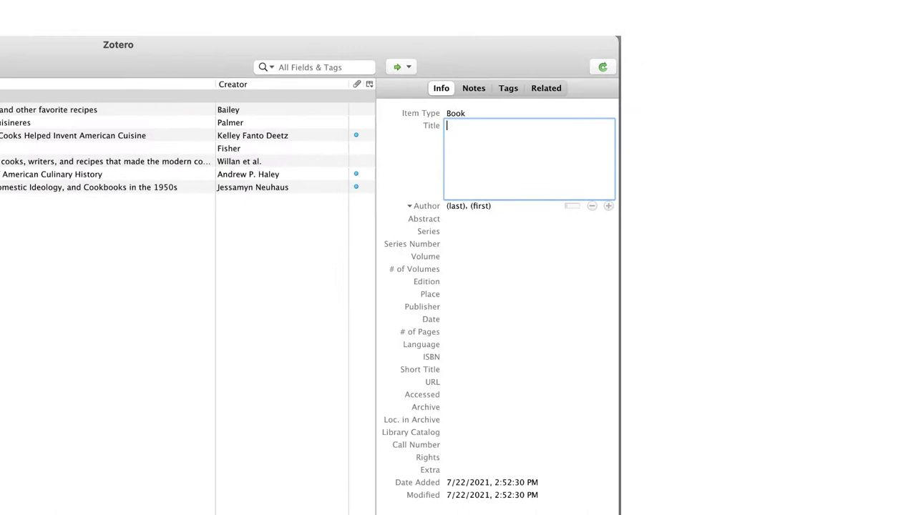
{"action": "type", "text": "The New York Times Cook Book"}
{"action": "key", "text": "Tab"}
{"action": "type", "text": "Claiborne"}
{"action": "key", "text": "Tab"}
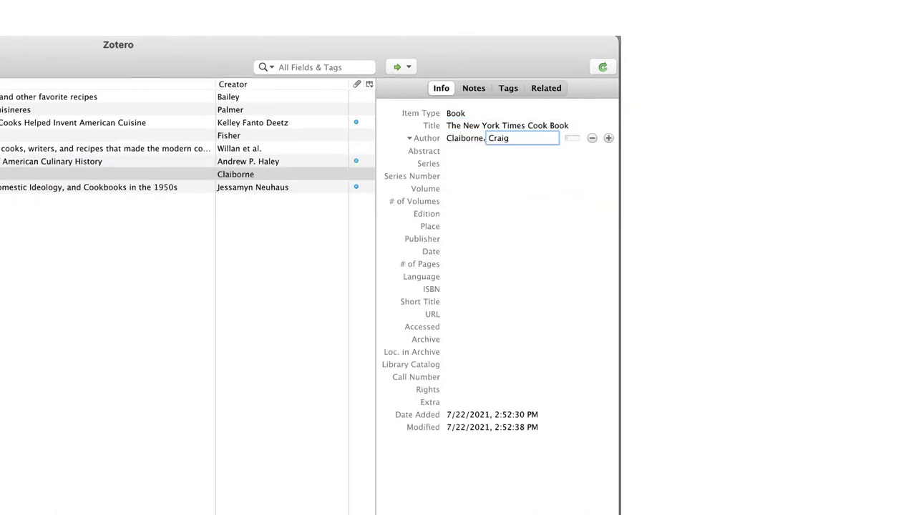
Fill in place New York, publisher Harper & Row and date 1961
{"action": "left_click", "coordinate": [529, 226]}
{"action": "type", "text": "New YOr"}
{"action": "key", "text": "BackSpace"}
{"action": "key", "text": "BackSpace"}
{"action": "type", "text": "ork"}
{"action": "key", "text": "Tab"}
{"action": "type", "text": "H"}
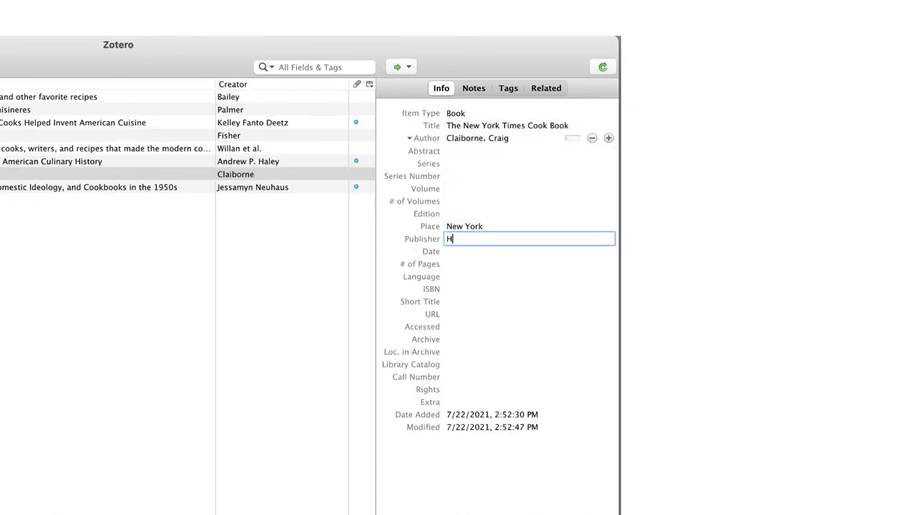
{"action": "type", "text": "arper & Row"}
{"action": "key", "text": "Tab"}
{"action": "type", "text": "1961"}
{"action": "key", "text": "Return"}
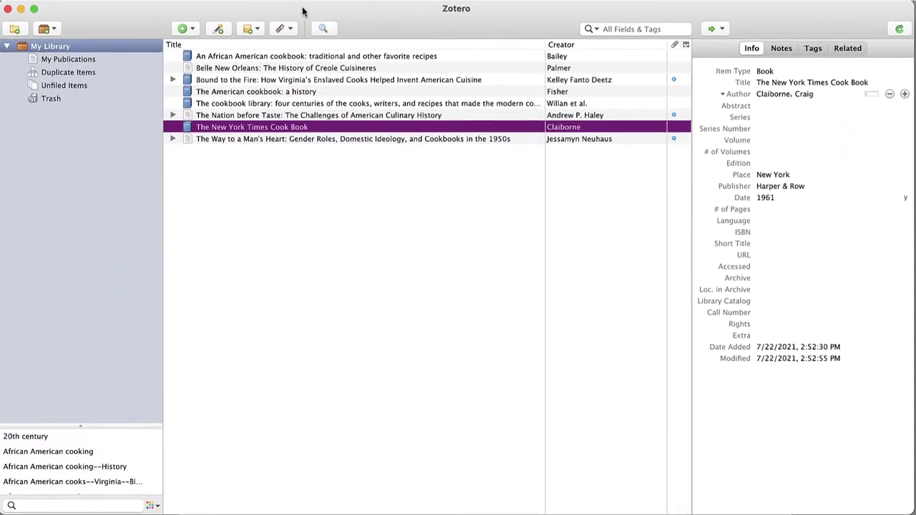
Attach a stored copy of nyt cookbook toc.pdf from the Desktop to the cookbook item
{"action": "left_click", "coordinate": [294, 109]}
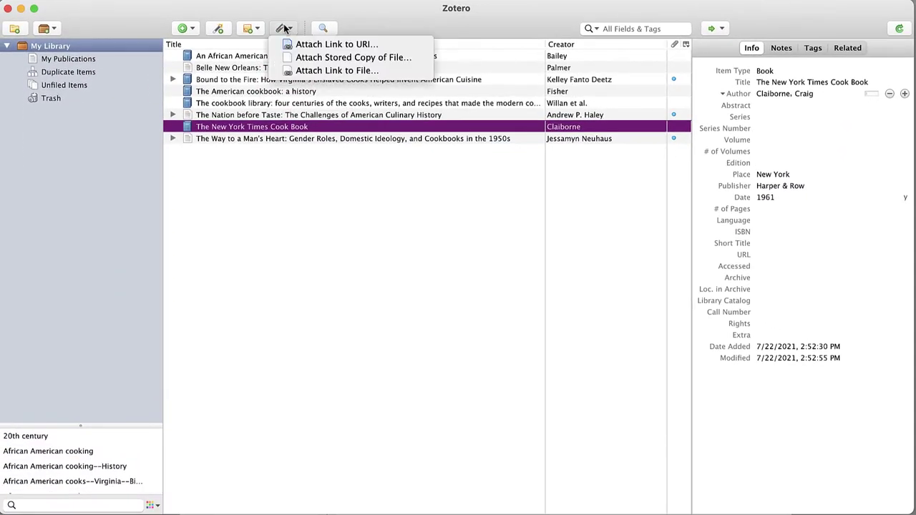
{"action": "left_click", "coordinate": [304, 58]}
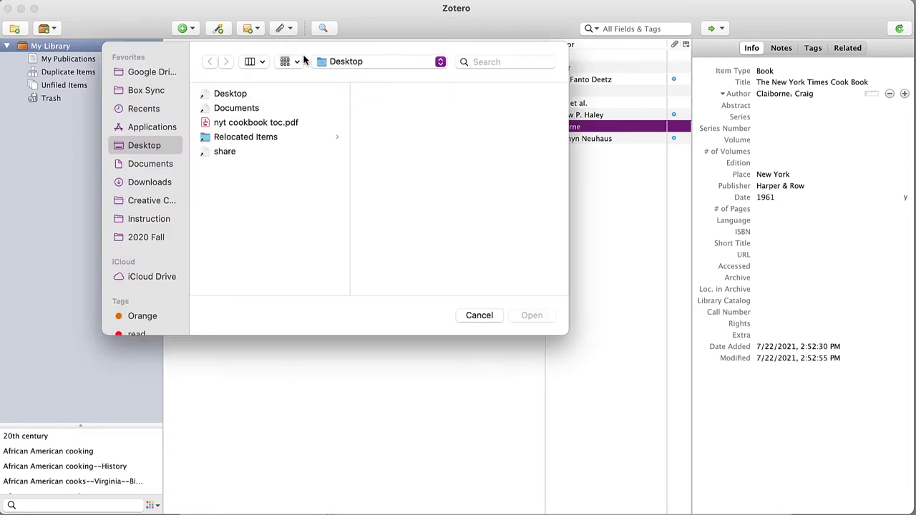
{"action": "left_click", "coordinate": [262, 122]}
{"action": "left_click", "coordinate": [527, 320]}
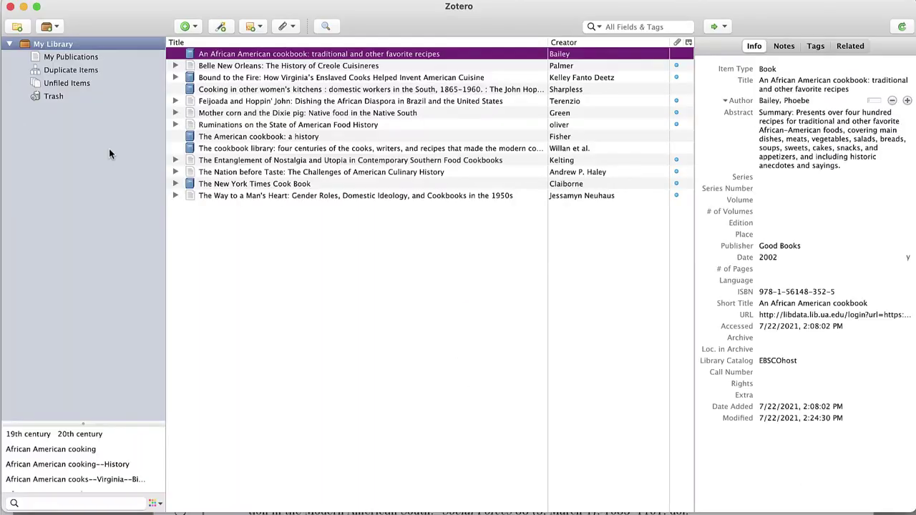
Copy the DOI link from the PDF and add 'Declining Dixie' to the library by that identifier
{"action": "left_click", "coordinate": [221, 27]}
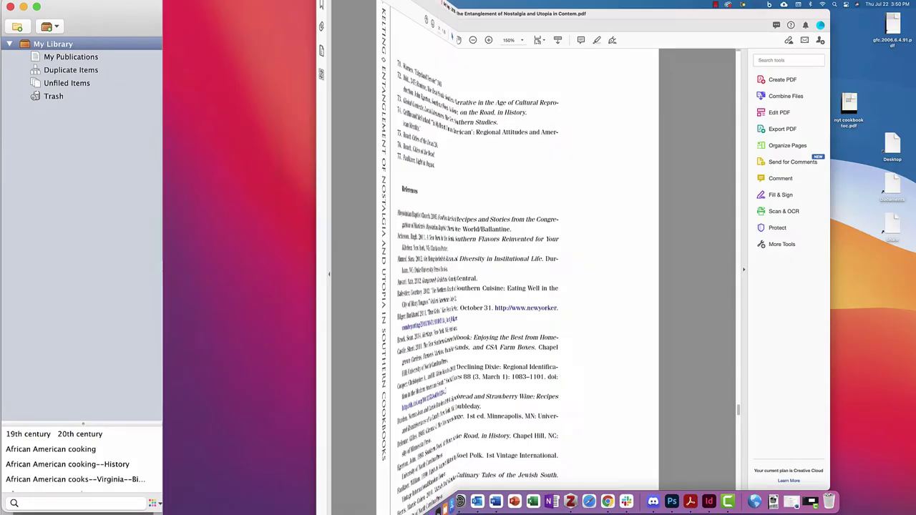
{"action": "left_click_drag", "start_coordinate": [422, 386], "coordinate": [315, 387]}
{"action": "key", "text": "super+c"}
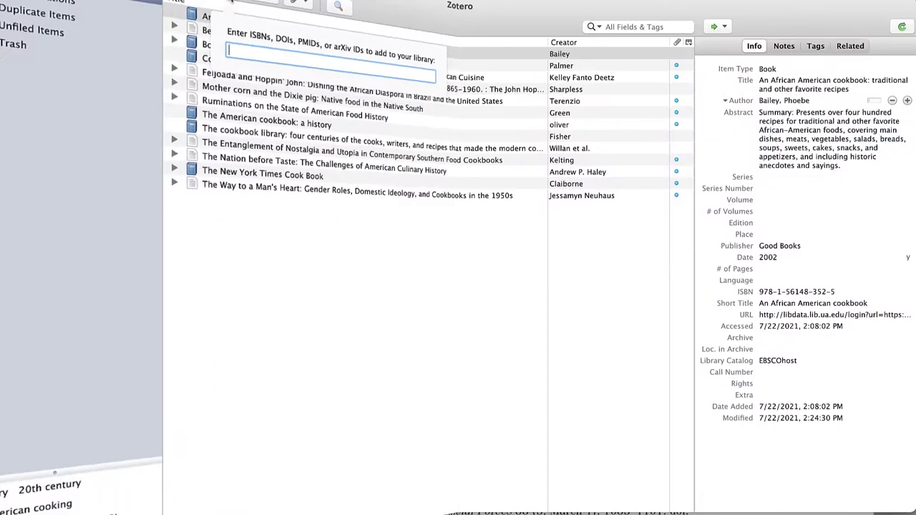
{"action": "key", "text": "super+v"}
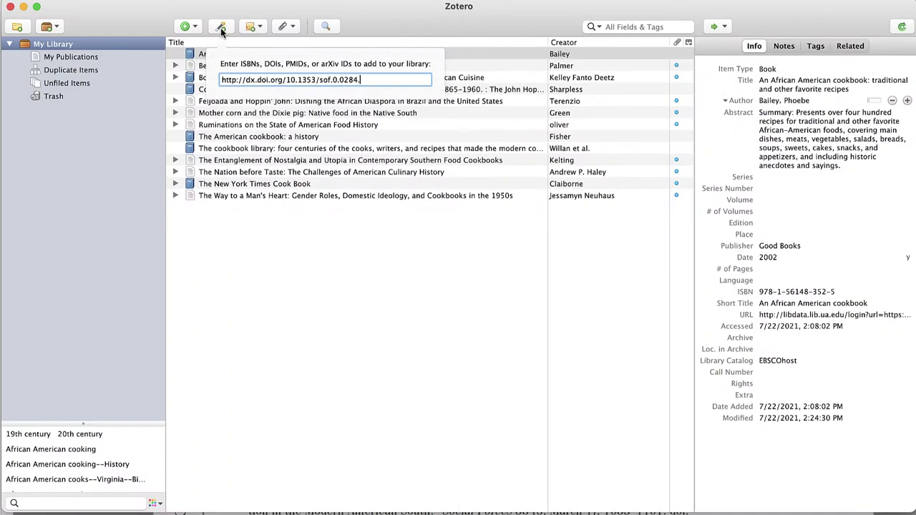
{"action": "key", "text": "Return"}
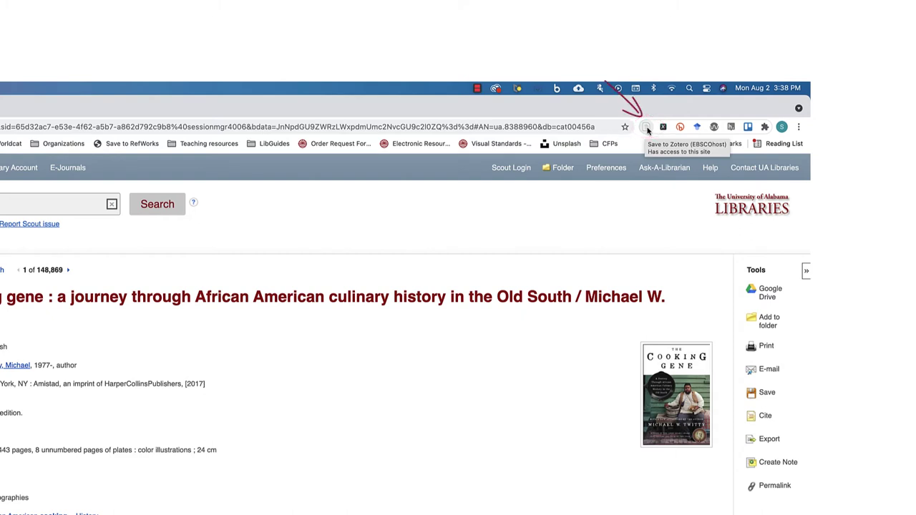
Save The Cooking Gene catalog record with Zotero Connector into the Food Studies Project collection
{"action": "left_click", "coordinate": [647, 128]}
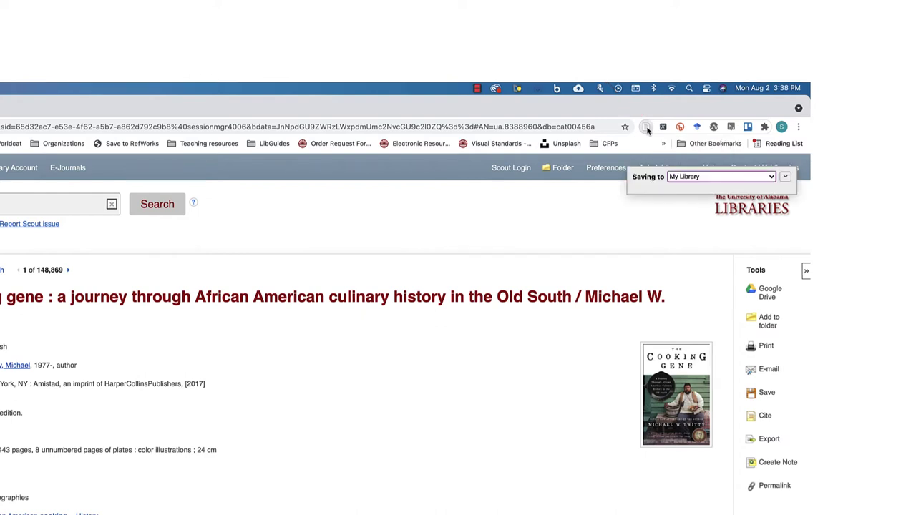
{"action": "left_click", "coordinate": [769, 178]}
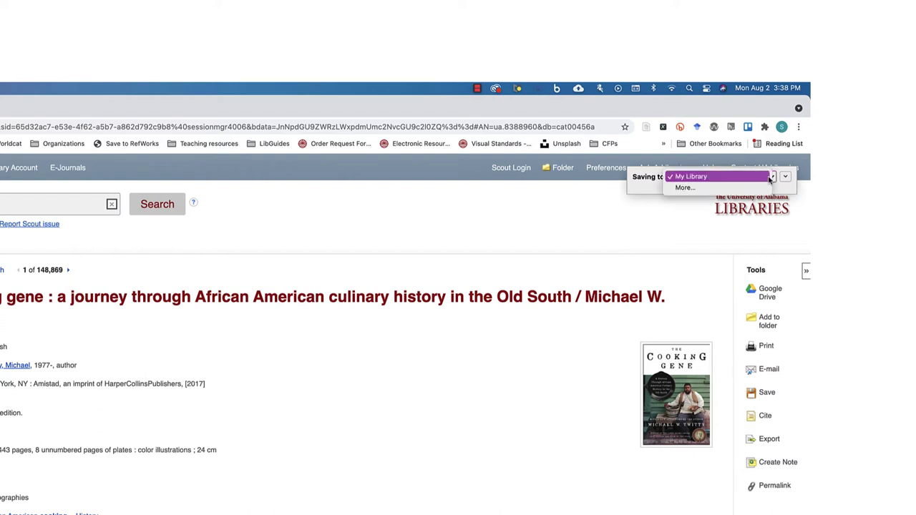
{"action": "left_click", "coordinate": [733, 188]}
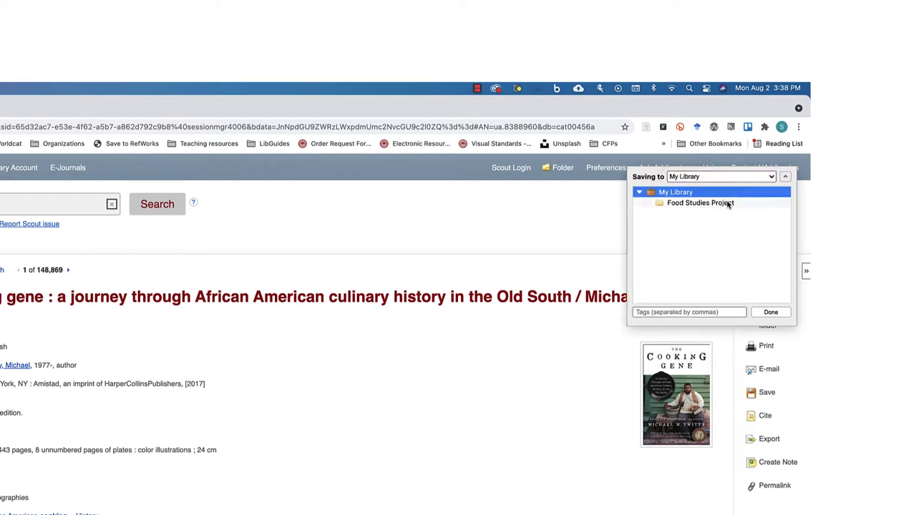
{"action": "left_click", "coordinate": [728, 204]}
{"action": "left_click", "coordinate": [771, 313]}
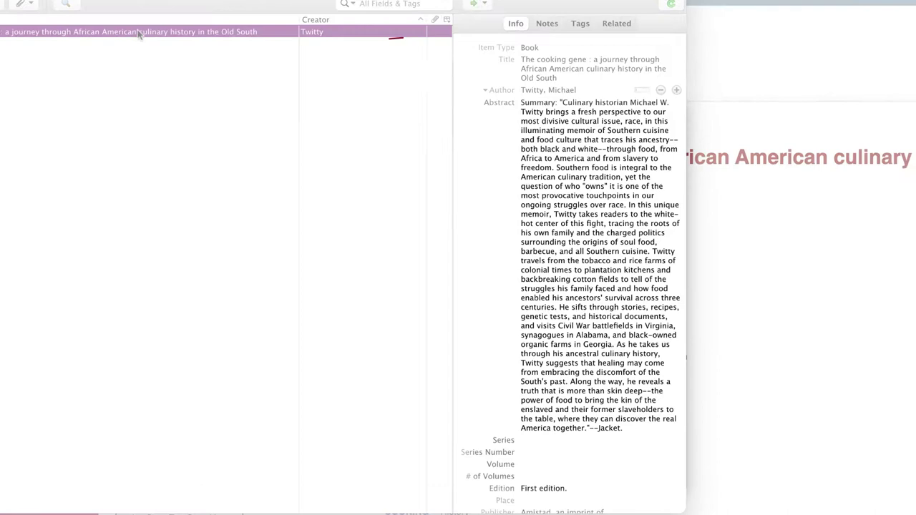
Delete the space between 'gene' and the colon in The Cooking Gene's title
{"action": "left_click", "coordinate": [582, 61]}
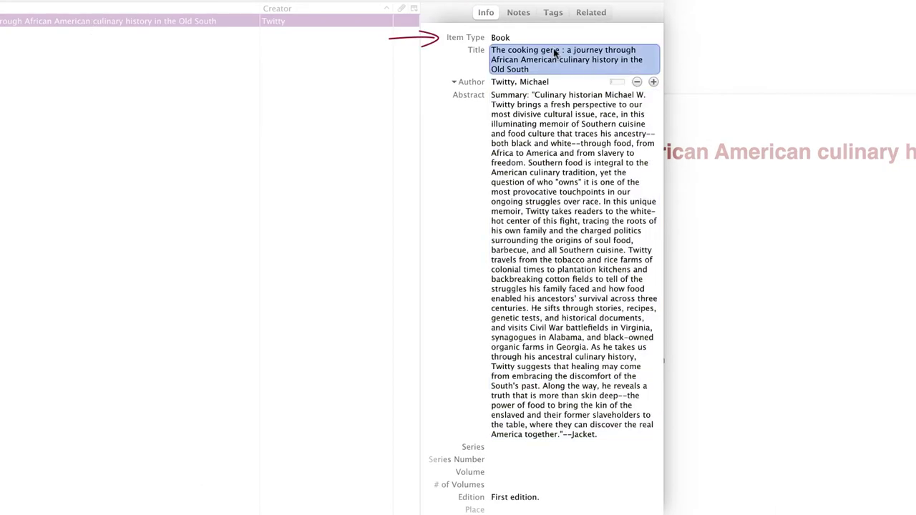
{"action": "left_click", "coordinate": [533, 75]}
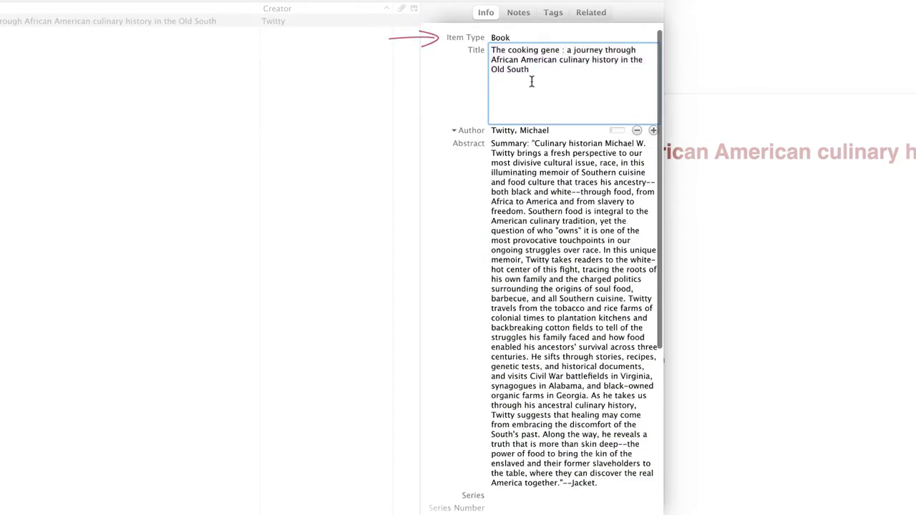
{"action": "key", "text": "BackSpace"}
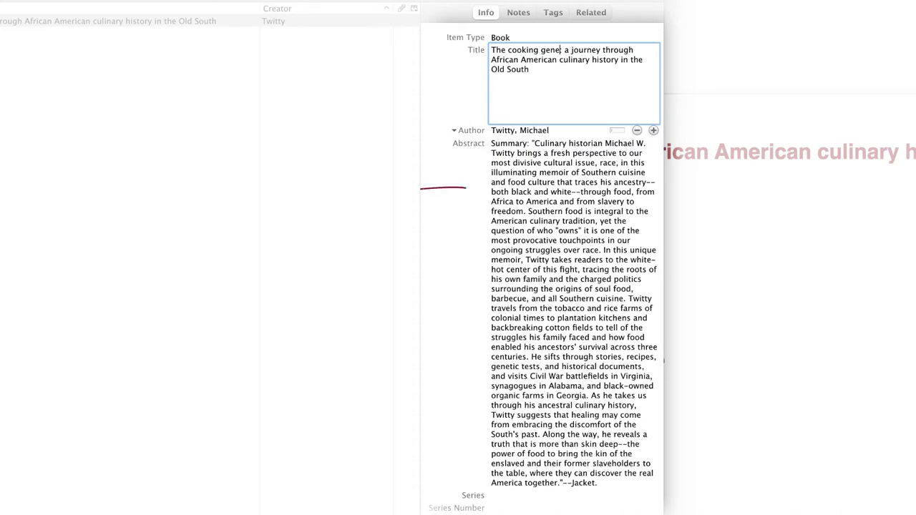
{"action": "key", "text": "Tab"}
{"action": "key", "text": "Tab"}
{"action": "key", "text": "Tab"}
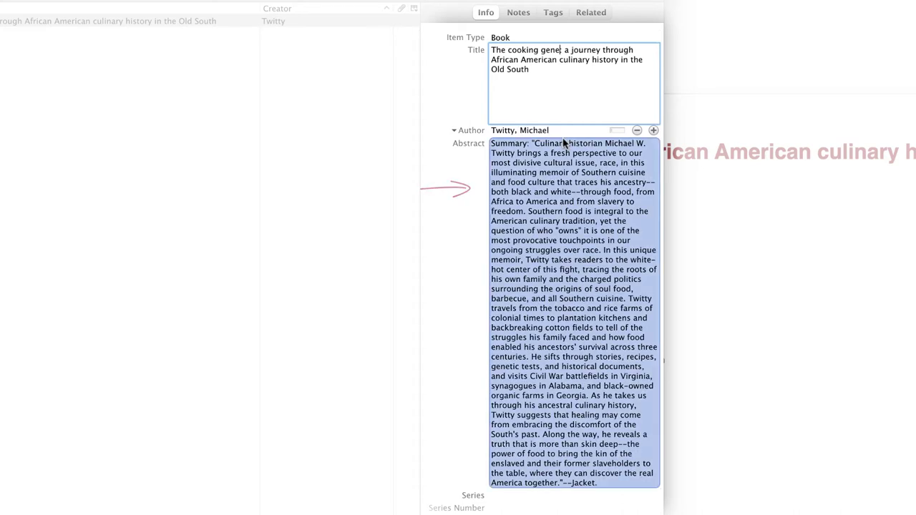
{"action": "scroll", "coordinate": [563, 131], "scroll_direction": "down", "scroll_amount": 3}
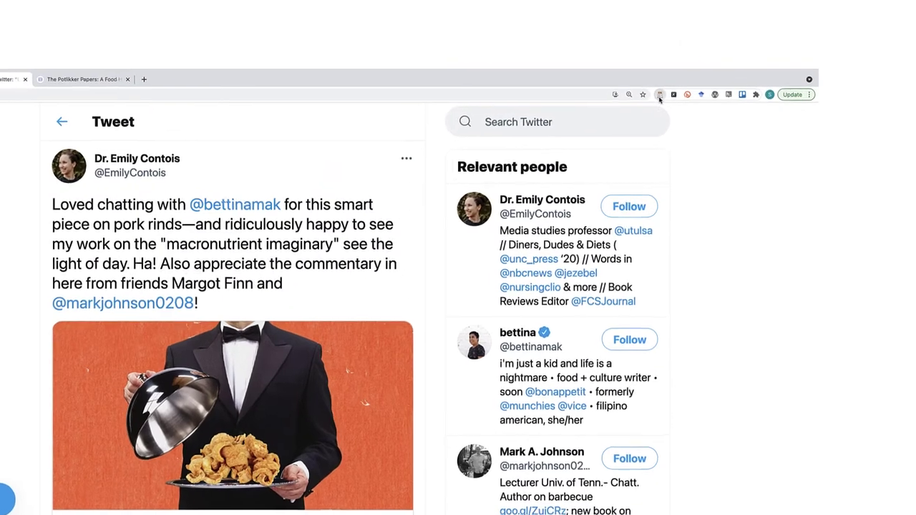
Save the Black foragers news article and the History, place, and power record via Zotero Connector
{"action": "left_click", "coordinate": [659, 95]}
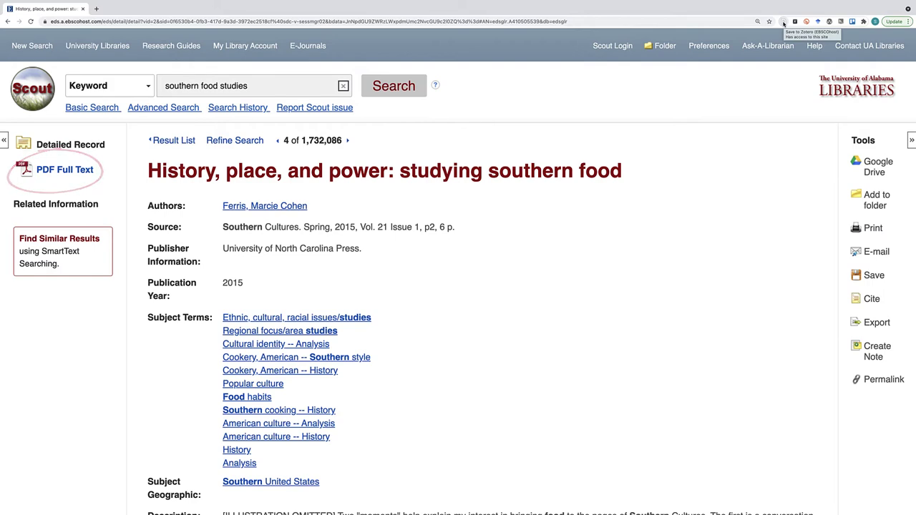
{"action": "left_click", "coordinate": [783, 22]}
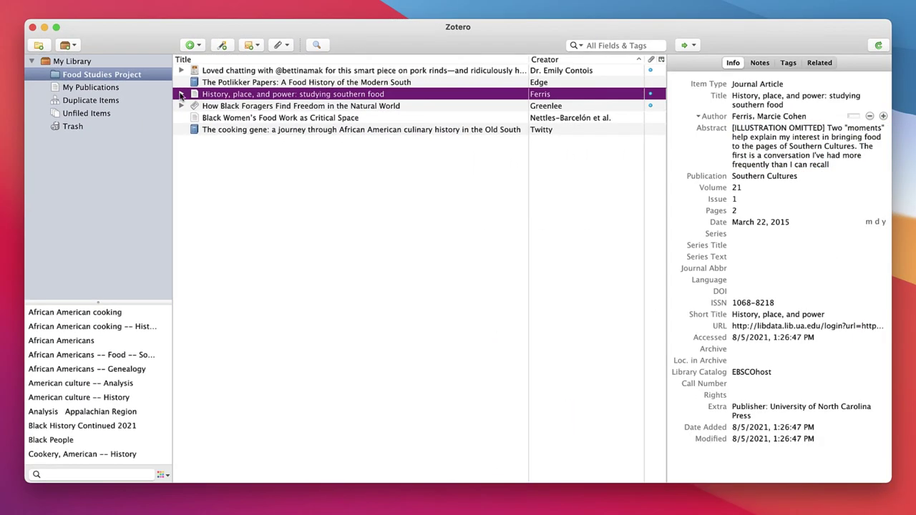
Rename the EBSCO Full Text PDF from parent metadata and expand the other items' attachments
{"action": "left_click", "coordinate": [181, 94]}
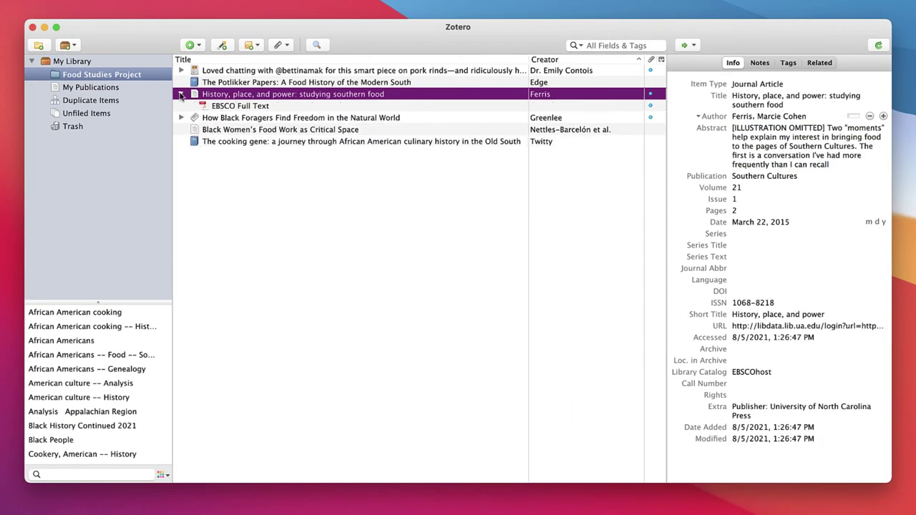
{"action": "right_click", "coordinate": [241, 108]}
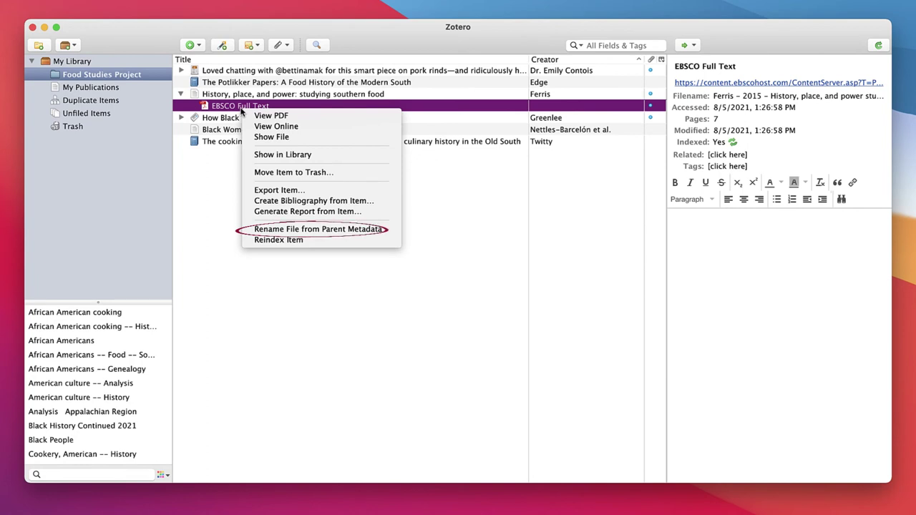
{"action": "left_click", "coordinate": [322, 229]}
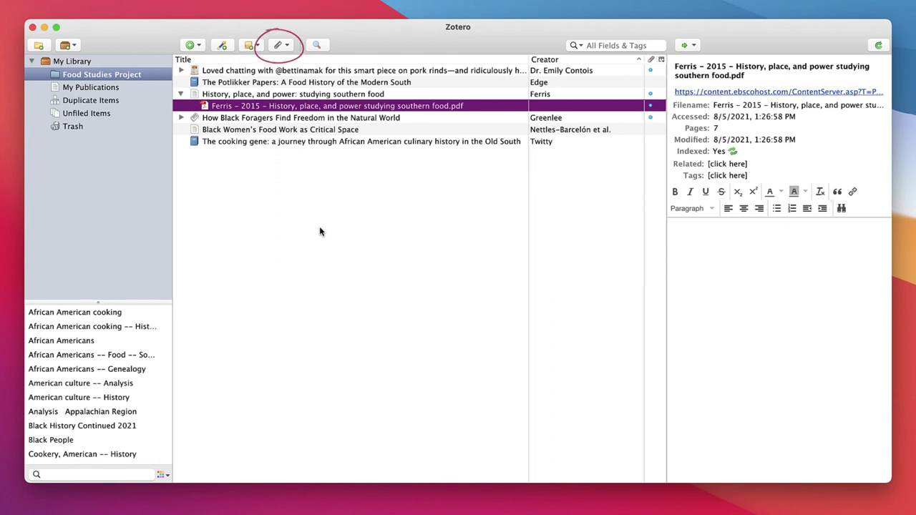
{"action": "left_click", "coordinate": [180, 118]}
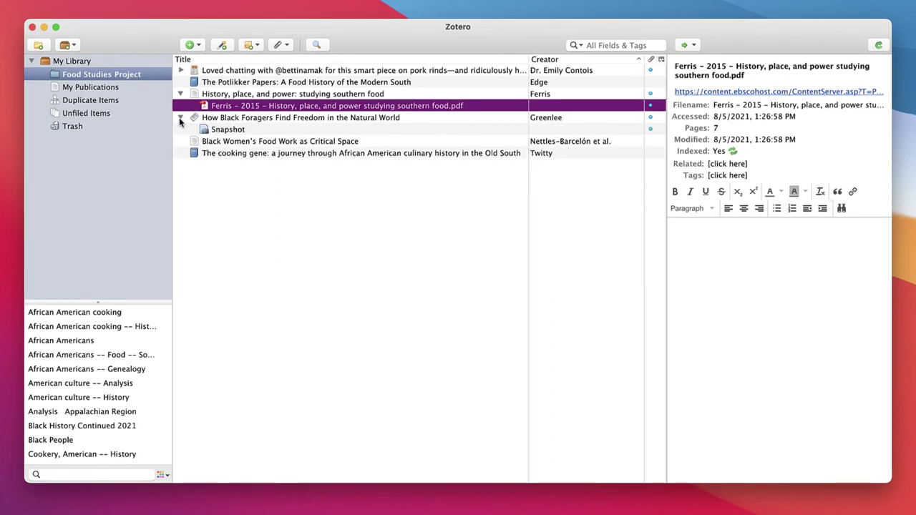
{"action": "left_click", "coordinate": [180, 70]}
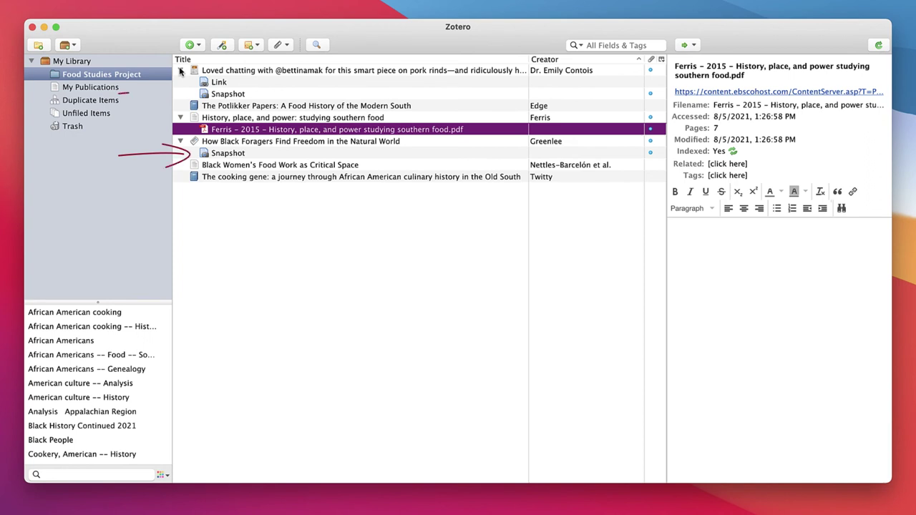